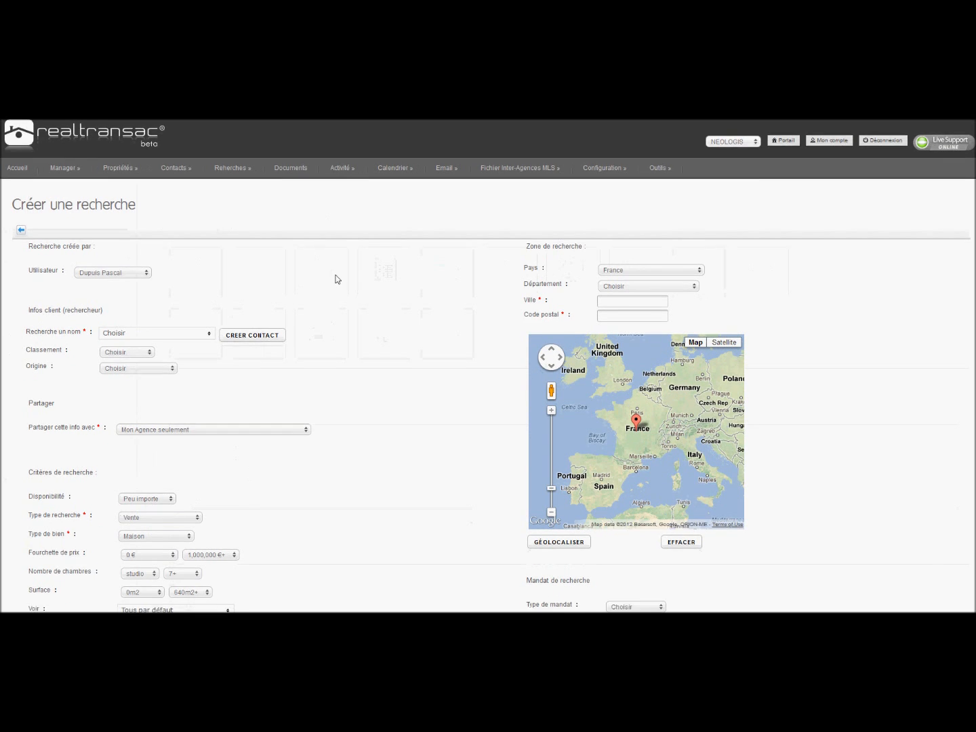
Step: Select the first existing client contact in the list as the person the search is for
{"action": "scroll", "coordinate": [292, 257], "scroll_direction": "down", "scroll_amount": 1}
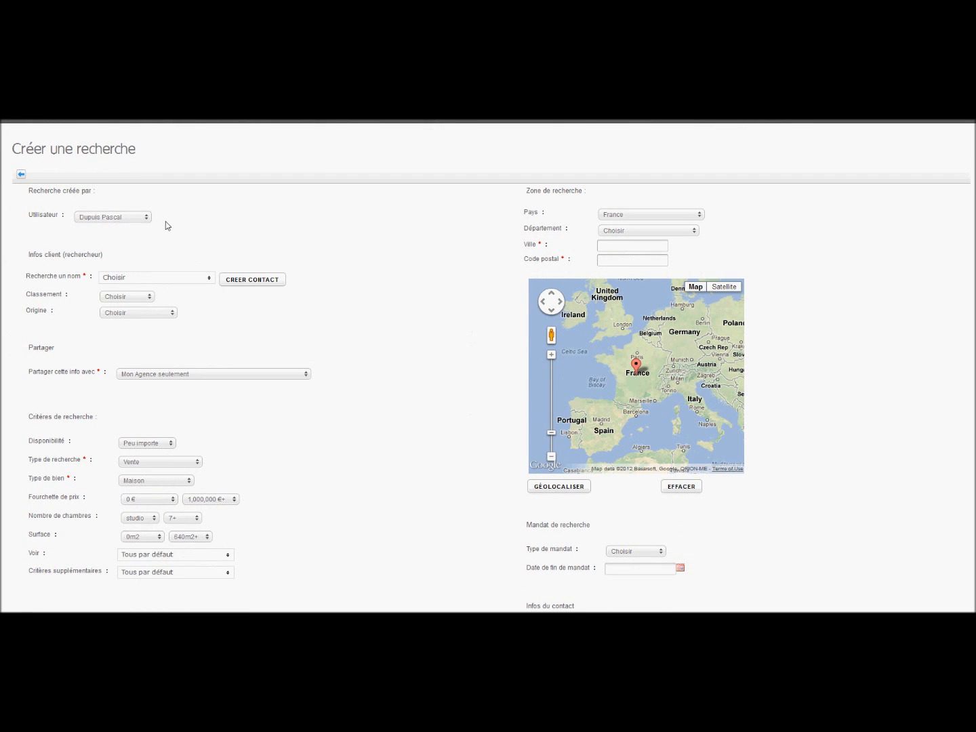
{"action": "left_click", "coordinate": [130, 279]}
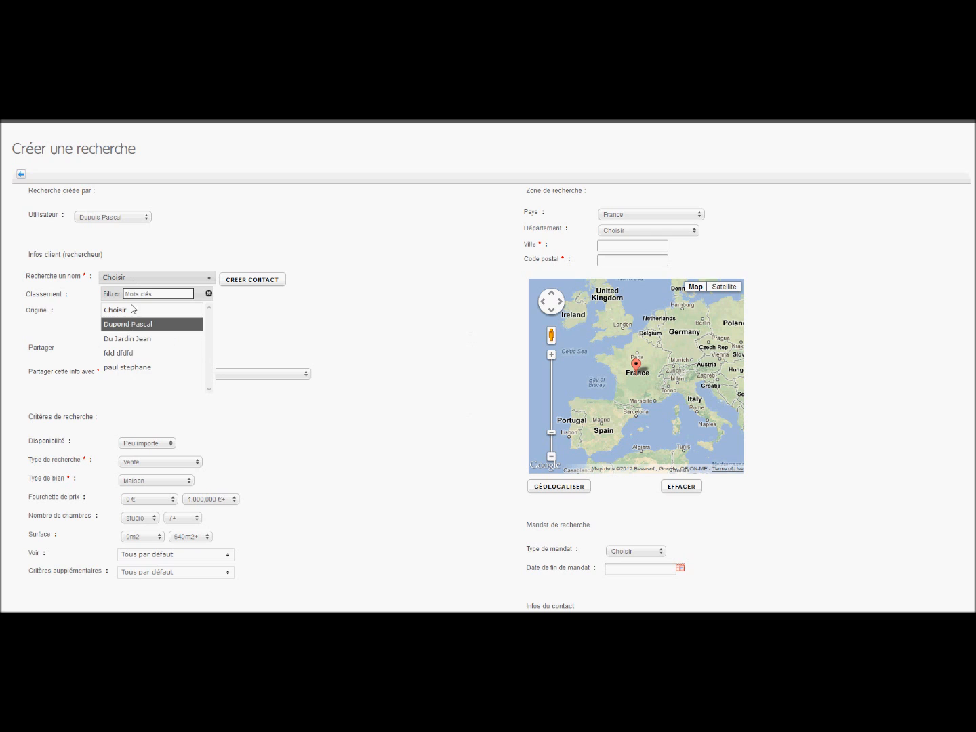
{"action": "left_click", "coordinate": [302, 310]}
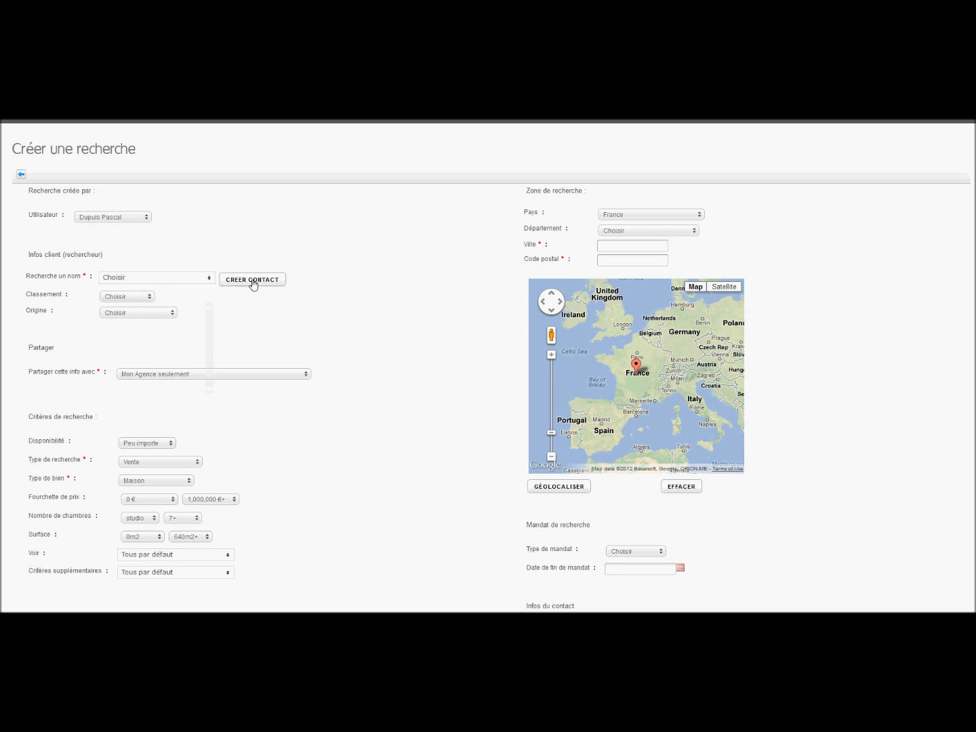
{"action": "left_click", "coordinate": [156, 280]}
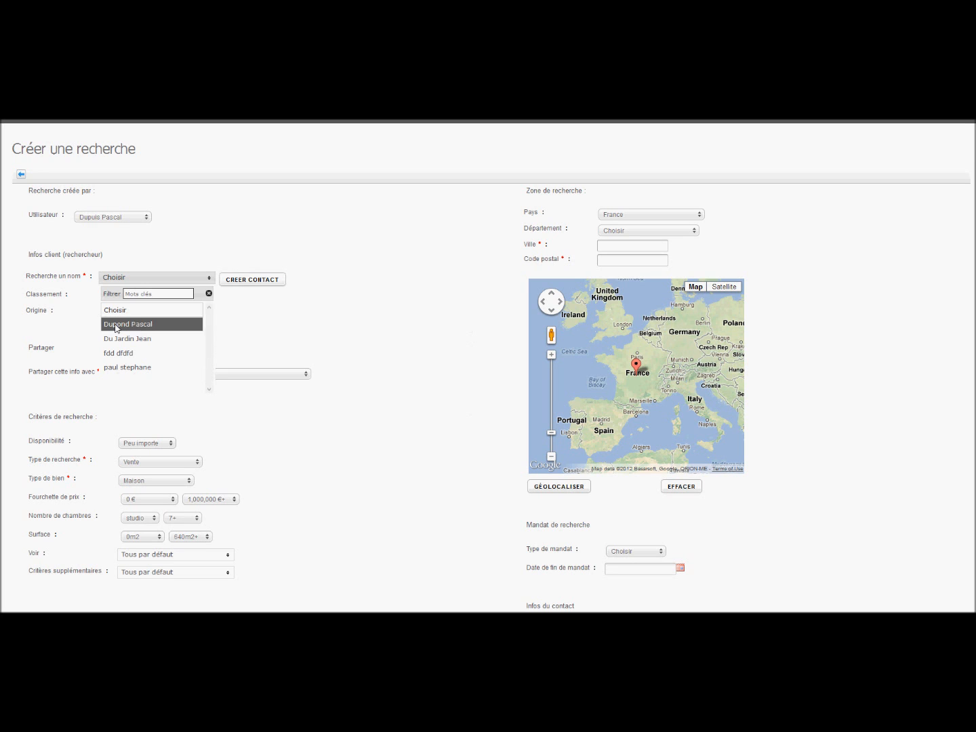
{"action": "left_click", "coordinate": [116, 329]}
Step: Review the available Classement and Origine options for the client, leaving both unset
{"action": "scroll", "coordinate": [351, 314], "scroll_direction": "down", "scroll_amount": 1}
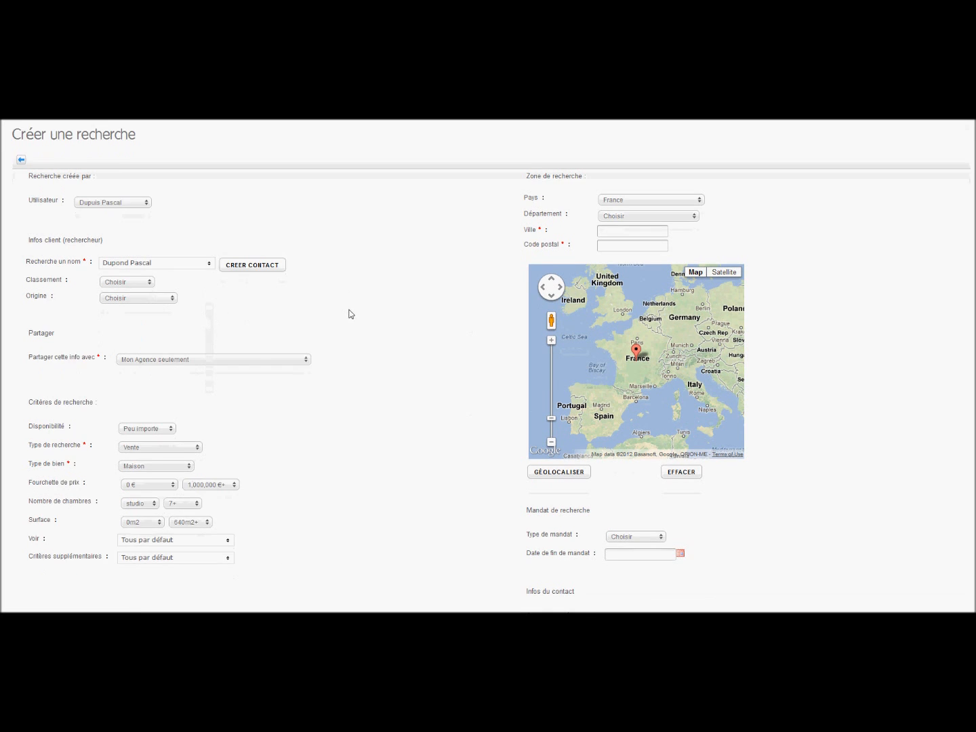
{"action": "left_click", "coordinate": [127, 237]}
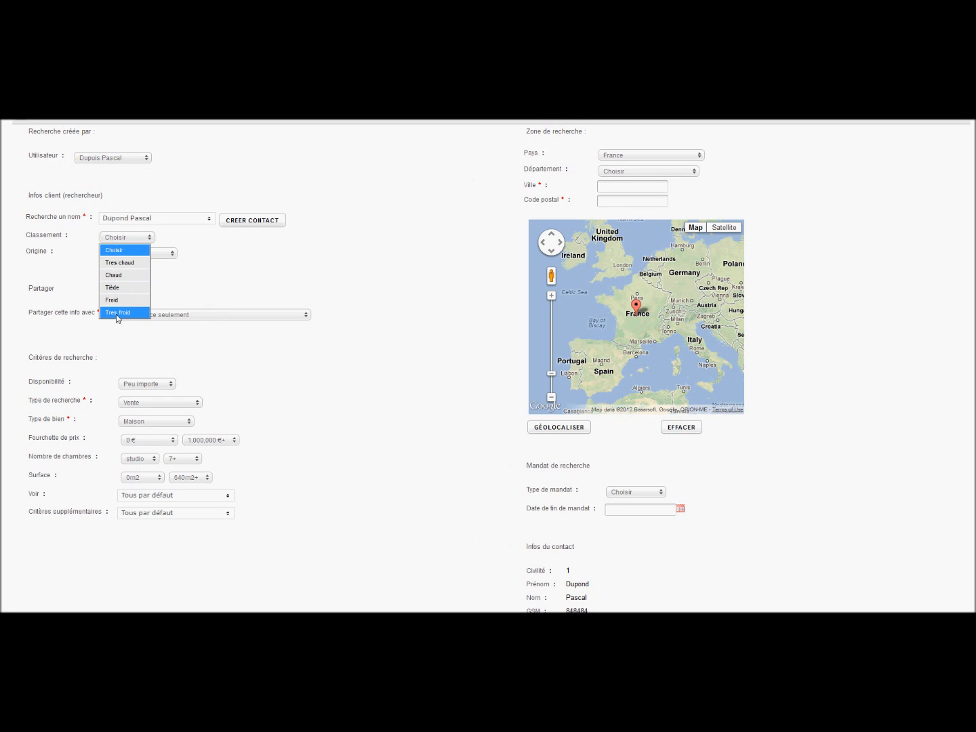
{"action": "left_click", "coordinate": [237, 266]}
{"action": "left_click", "coordinate": [128, 254]}
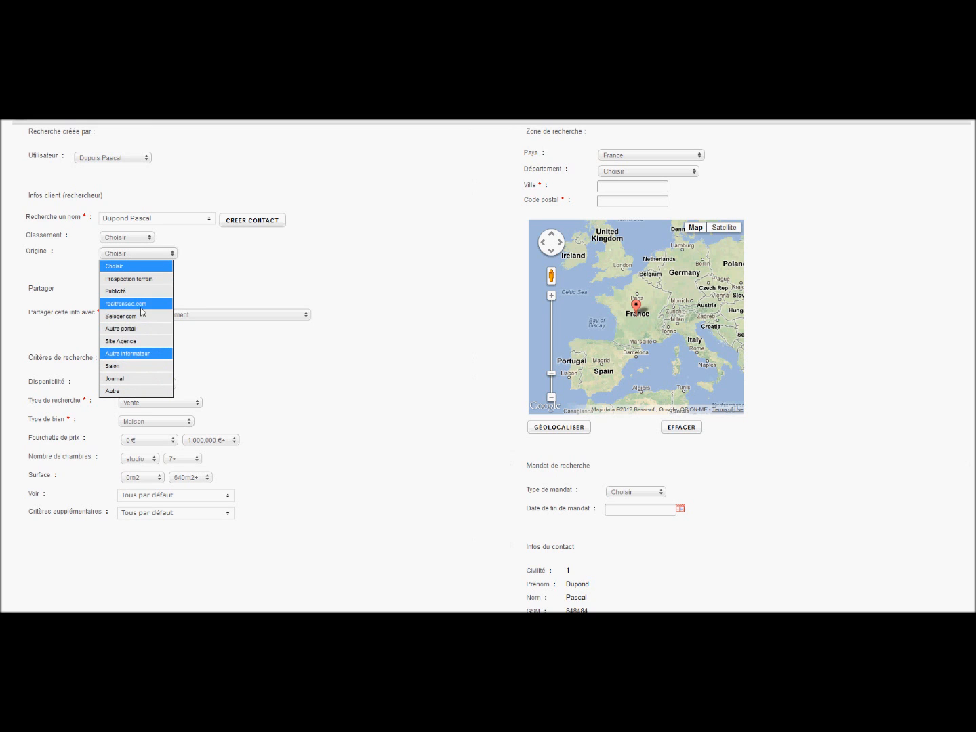
{"action": "left_click", "coordinate": [211, 271]}
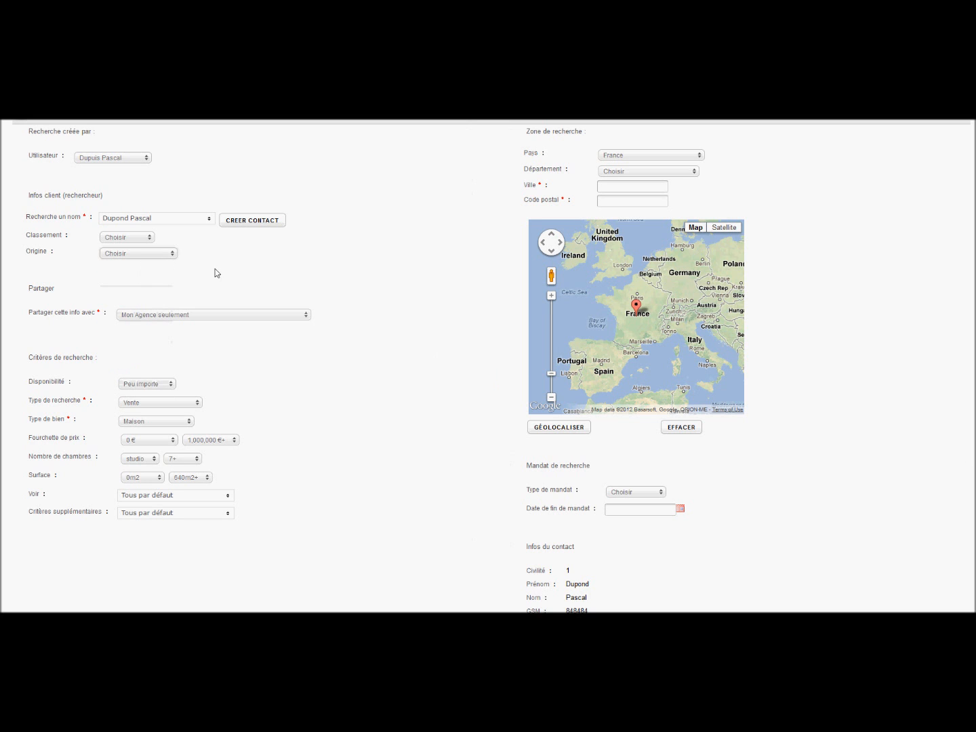
Step: Review which agencies the search information can be shared with, keeping Mon Agence seulement
{"action": "scroll", "coordinate": [359, 263], "scroll_direction": "down", "scroll_amount": 3}
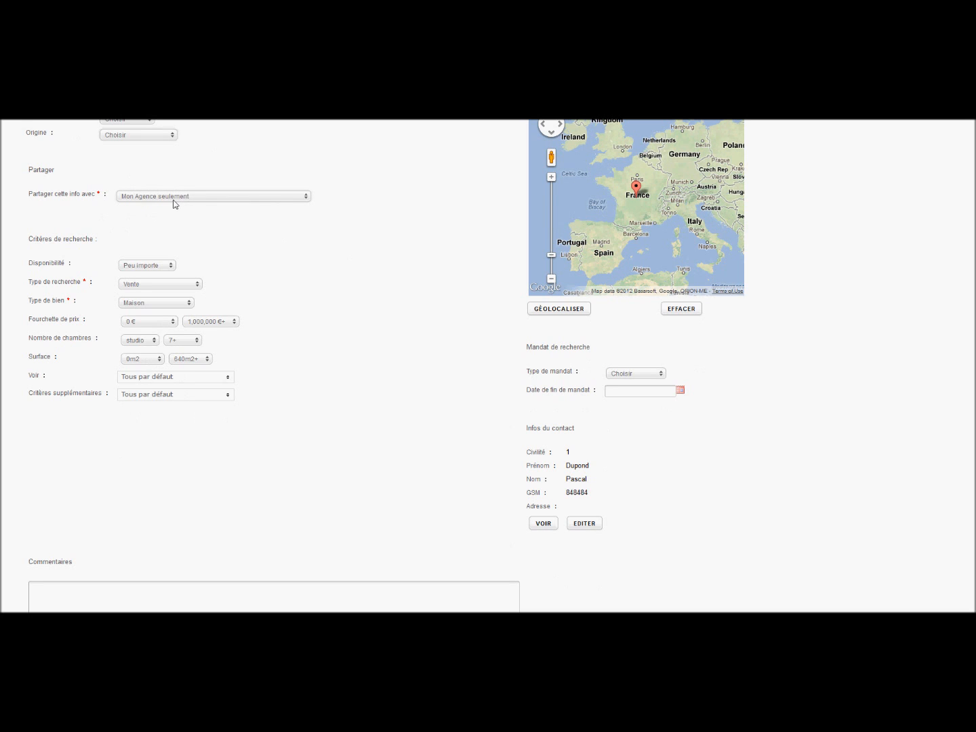
{"action": "left_click", "coordinate": [306, 198]}
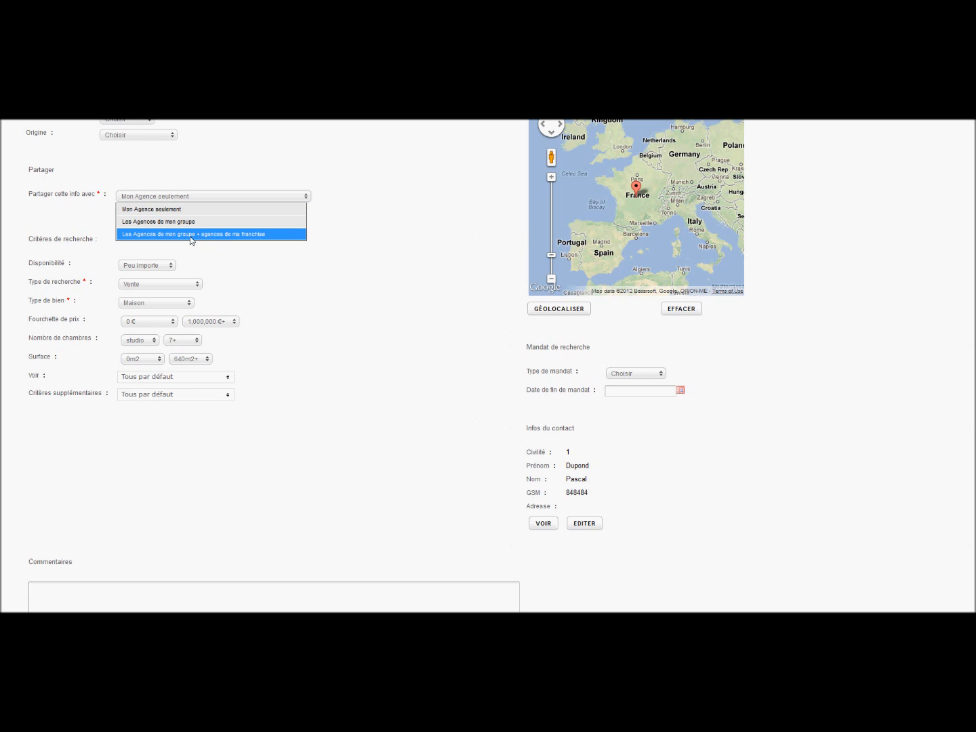
{"action": "left_click", "coordinate": [376, 199]}
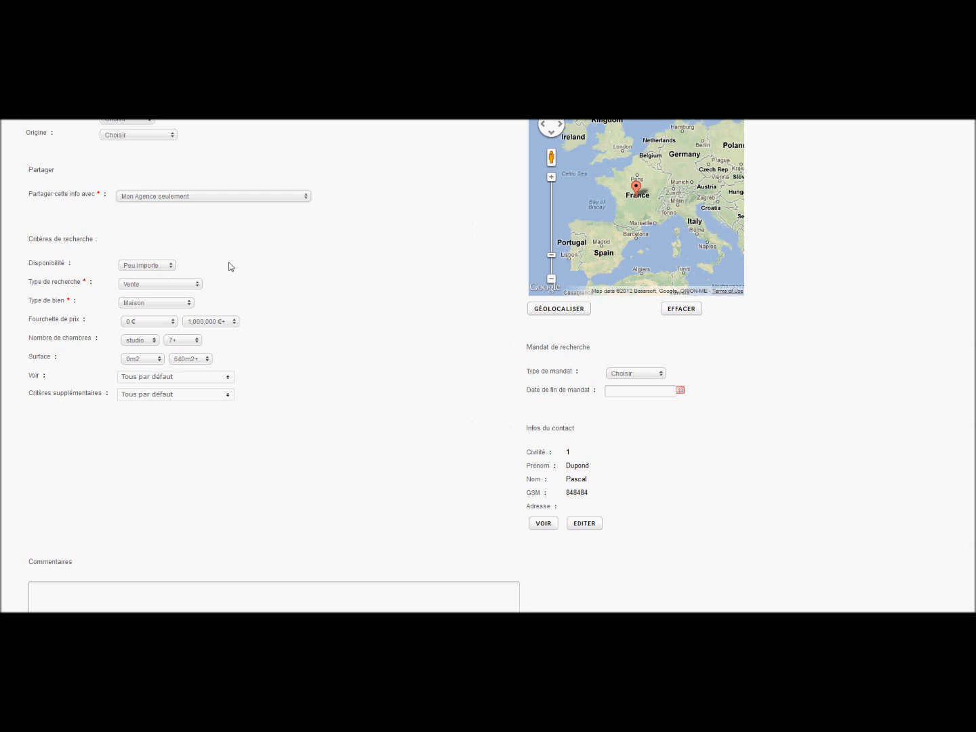
Step: Look through the Disponibilité and Type de recherche options, keeping Peu importe and Vente
{"action": "left_click", "coordinate": [155, 265]}
{"action": "left_click", "coordinate": [195, 277]}
{"action": "left_click", "coordinate": [143, 287]}
{"action": "left_click", "coordinate": [217, 281]}
Step: Set the price range of the search from 500,000 € to 650,000 €
{"action": "left_click", "coordinate": [148, 322]}
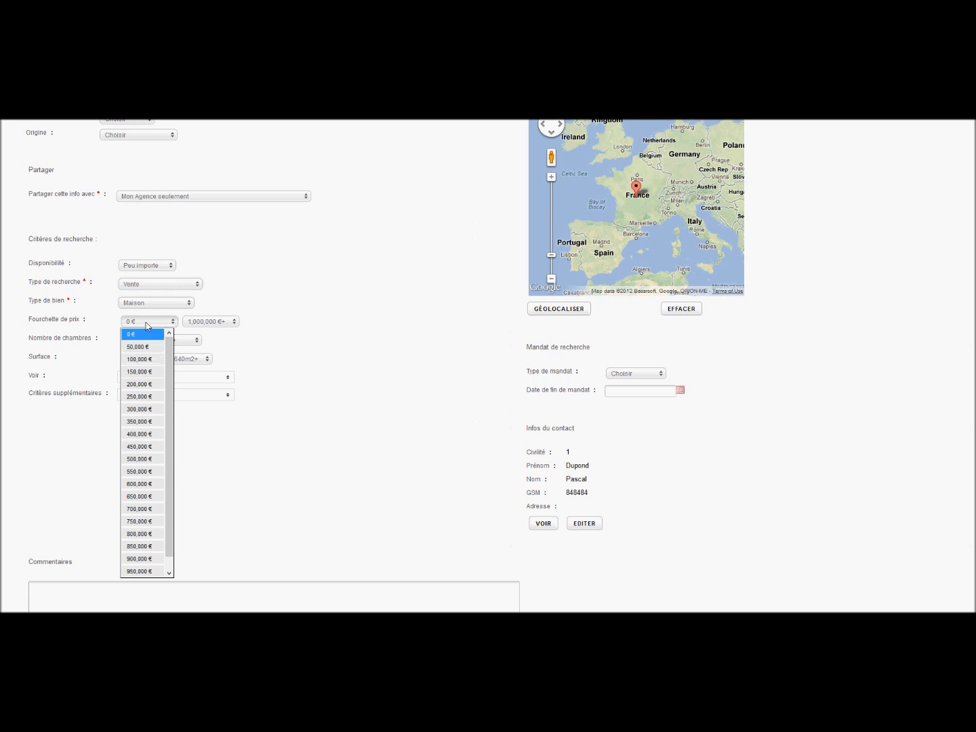
{"action": "left_click", "coordinate": [139, 459]}
{"action": "left_click", "coordinate": [198, 324]}
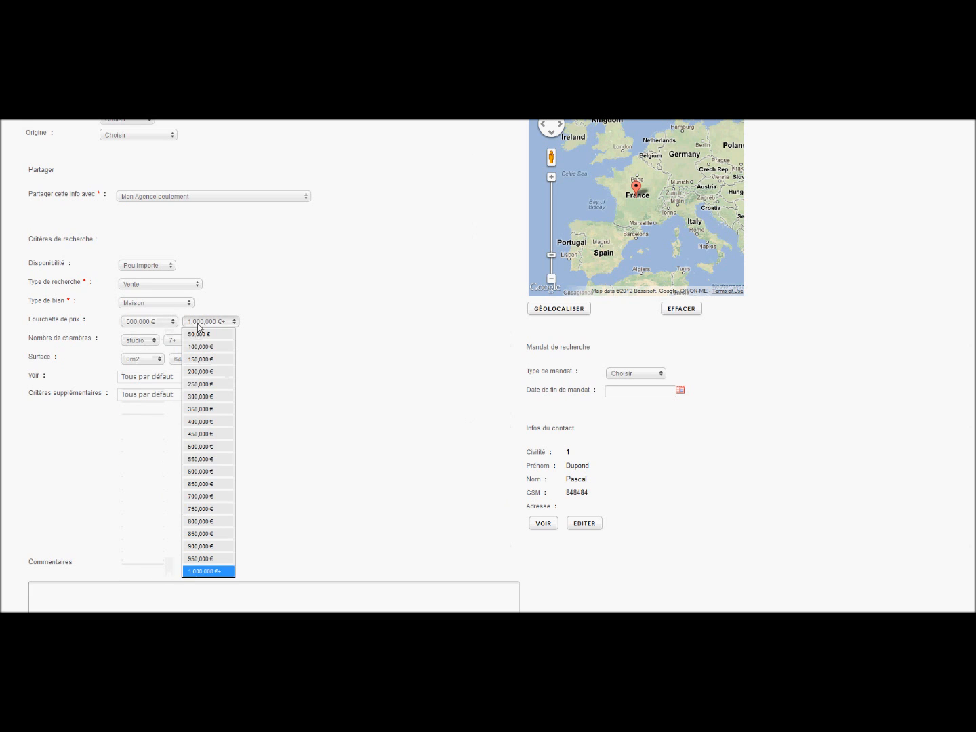
{"action": "left_click", "coordinate": [204, 484]}
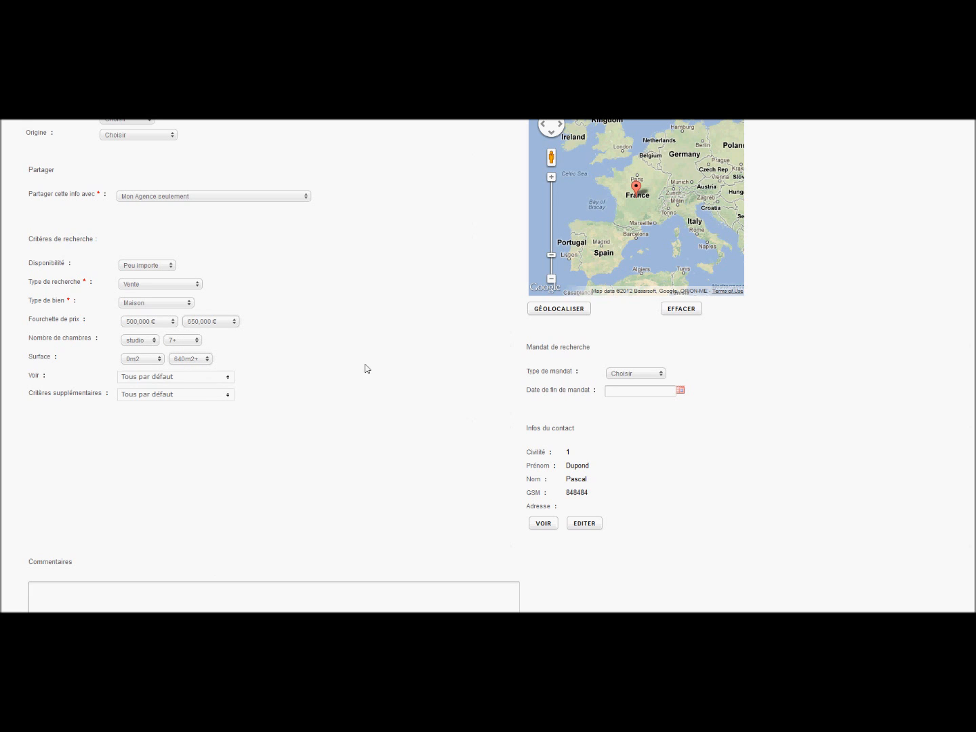
Step: Review the options offered under Voir and Critères supplémentaires without ticking any of them
{"action": "left_click", "coordinate": [216, 378]}
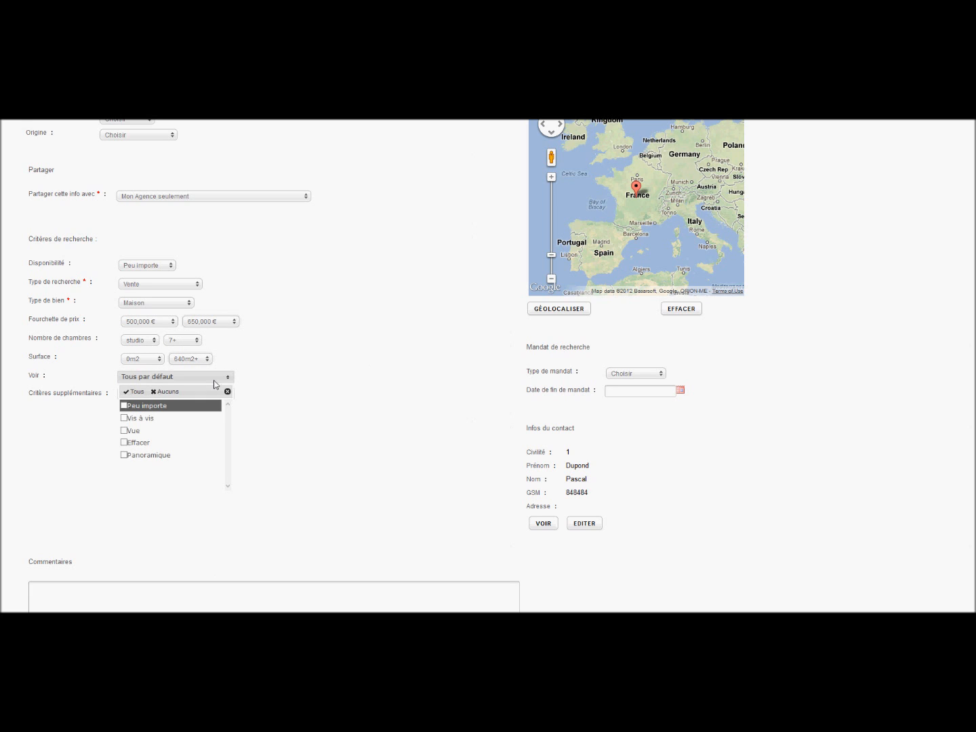
{"action": "left_click", "coordinate": [313, 367]}
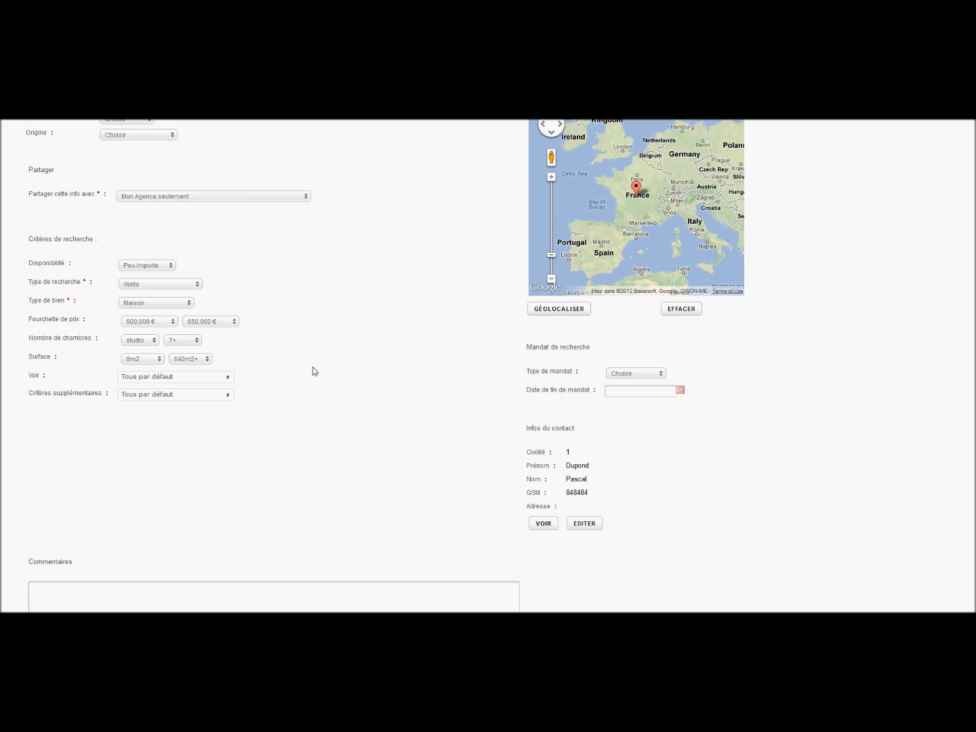
{"action": "left_click", "coordinate": [199, 398]}
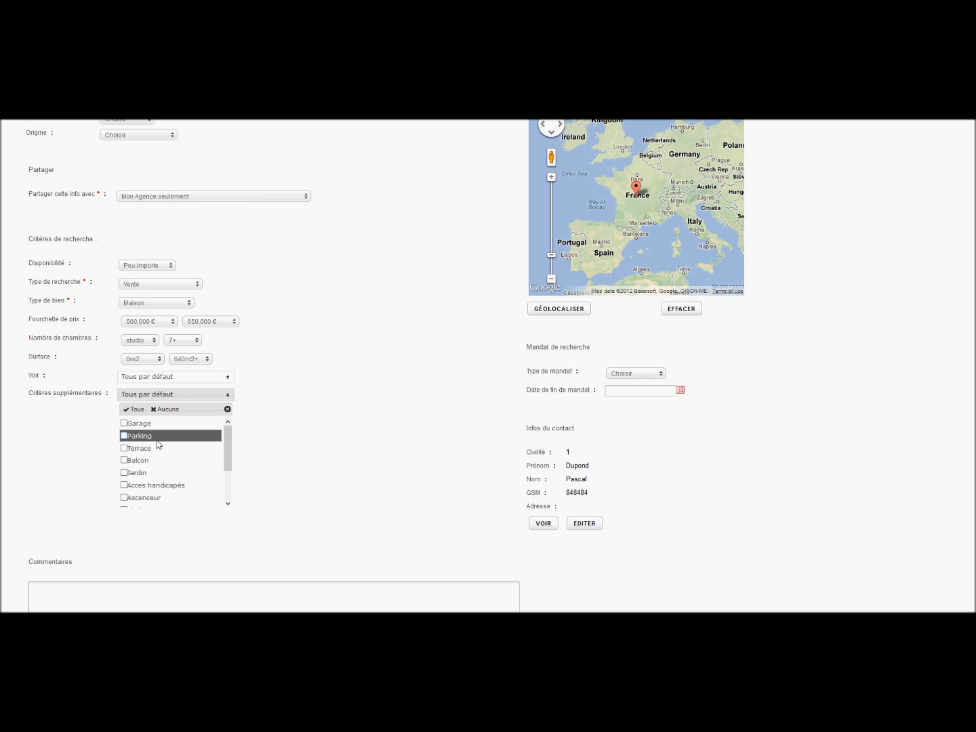
{"action": "scroll", "coordinate": [173, 448], "scroll_direction": "down", "scroll_amount": 2}
{"action": "scroll", "coordinate": [354, 295], "scroll_direction": "down", "scroll_amount": 3}
{"action": "left_click", "coordinate": [369, 285]}
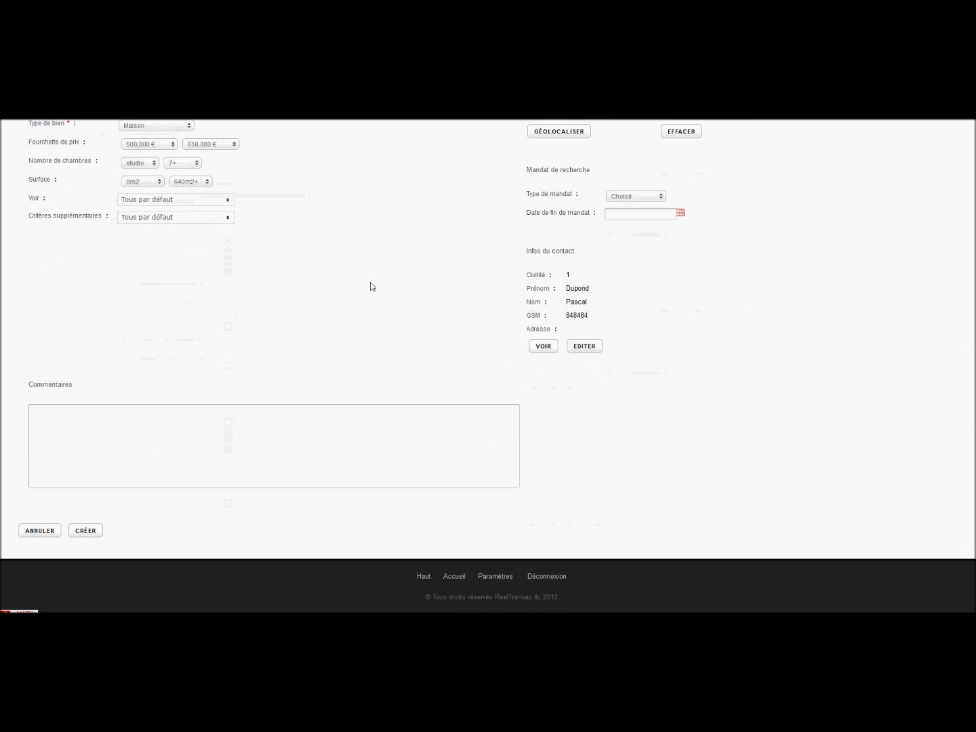
Step: Set the département of the search zone to Paris
{"action": "scroll", "coordinate": [430, 258], "scroll_direction": "up", "scroll_amount": 5}
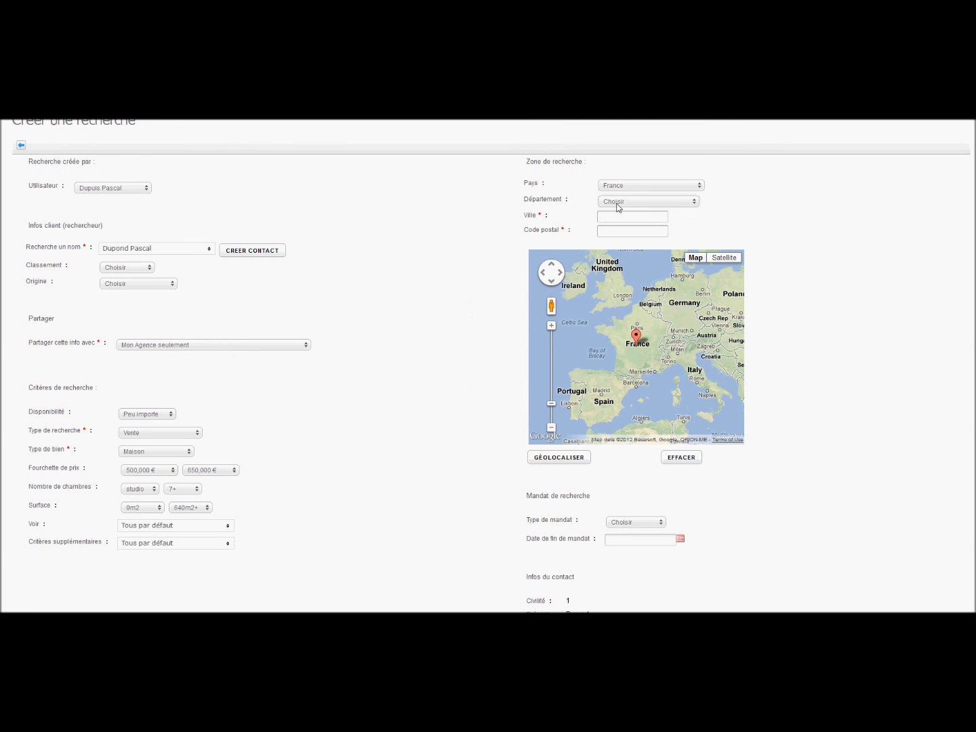
{"action": "left_click", "coordinate": [622, 203]}
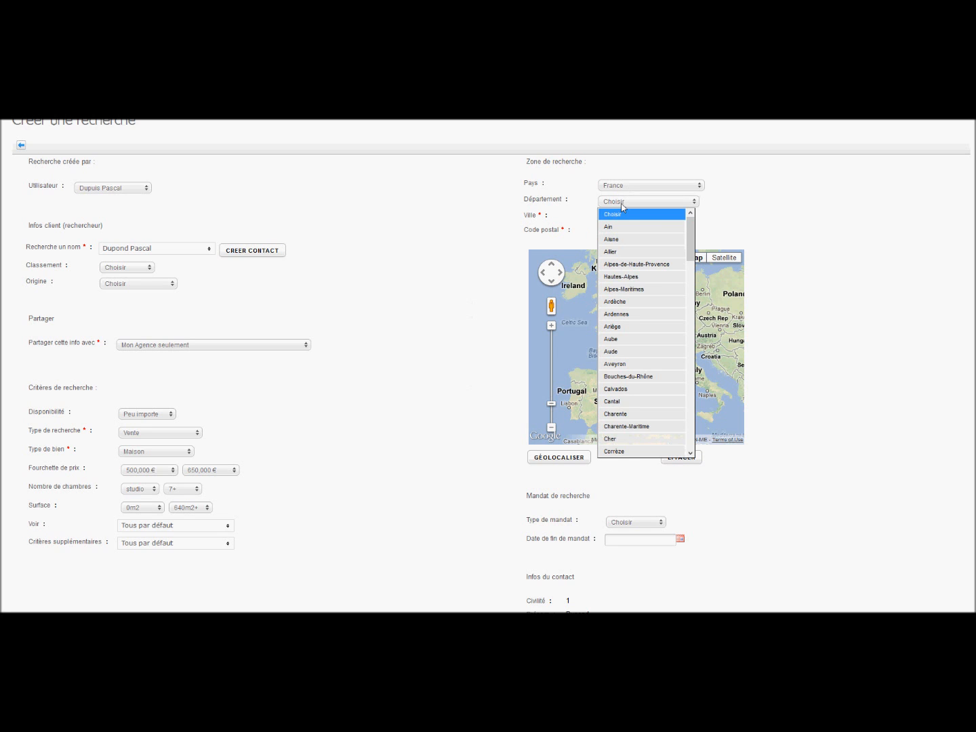
{"action": "scroll", "coordinate": [649, 298], "scroll_direction": "down", "scroll_amount": 9}
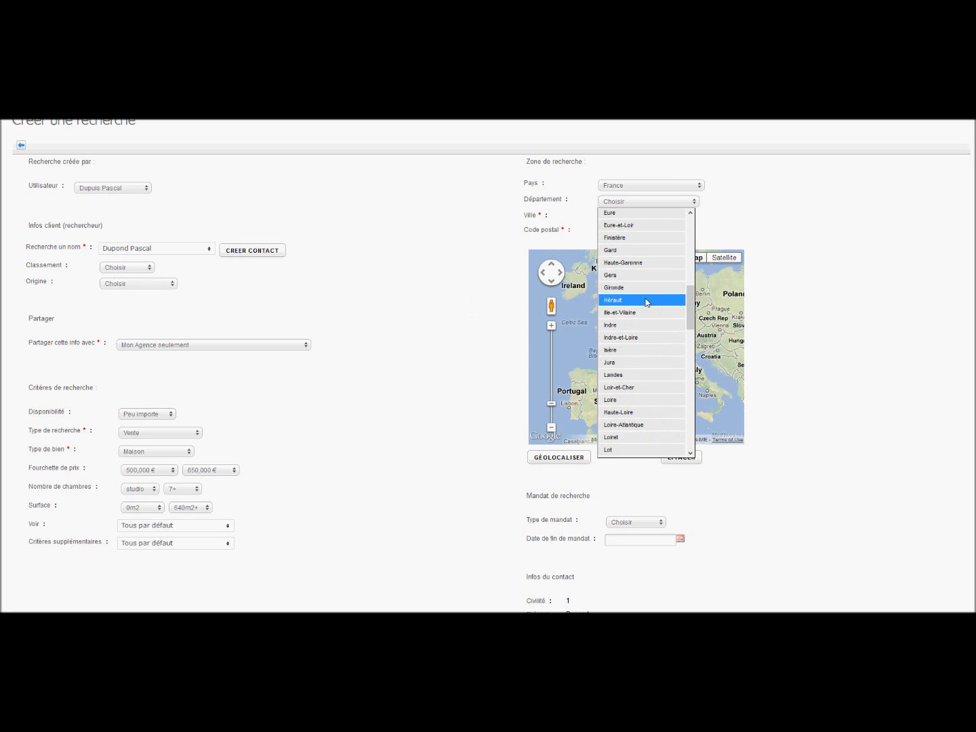
{"action": "key", "text": "p"}
{"action": "scroll", "coordinate": [644, 308], "scroll_direction": "down", "scroll_amount": 3}
{"action": "scroll", "coordinate": [627, 406], "scroll_direction": "down", "scroll_amount": 2}
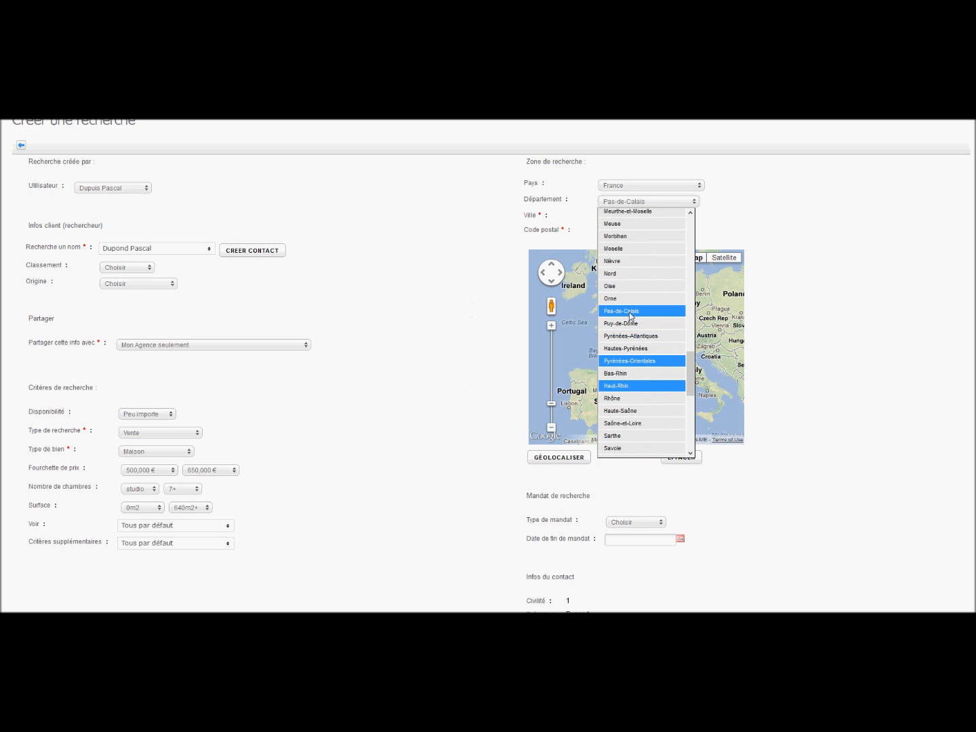
{"action": "key", "text": "i"}
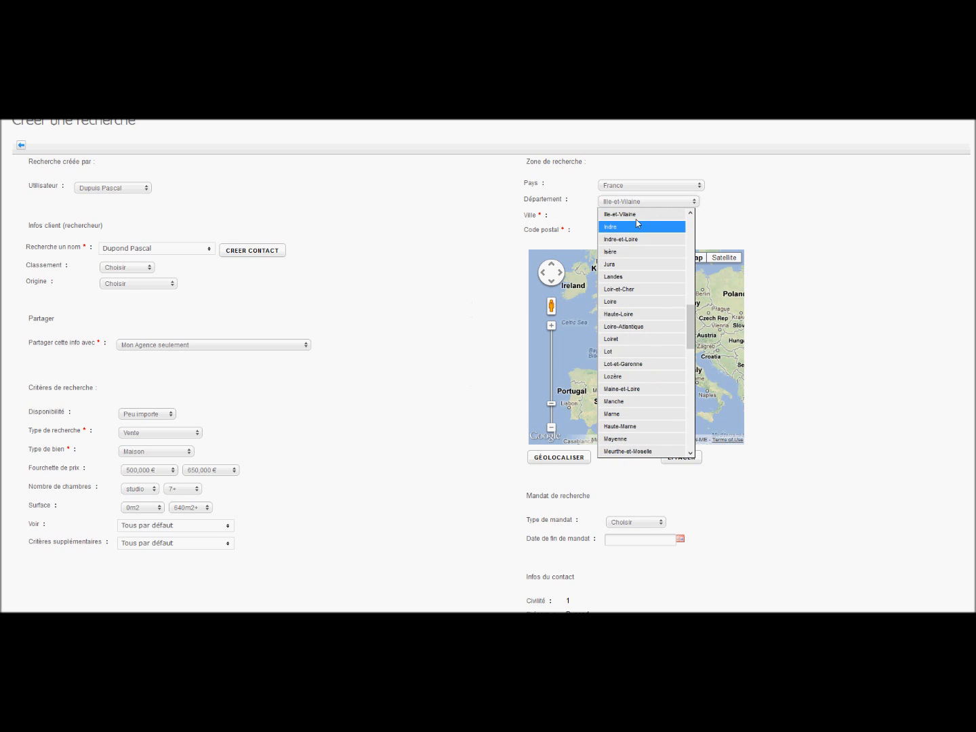
{"action": "scroll", "coordinate": [640, 271], "scroll_direction": "down", "scroll_amount": 6}
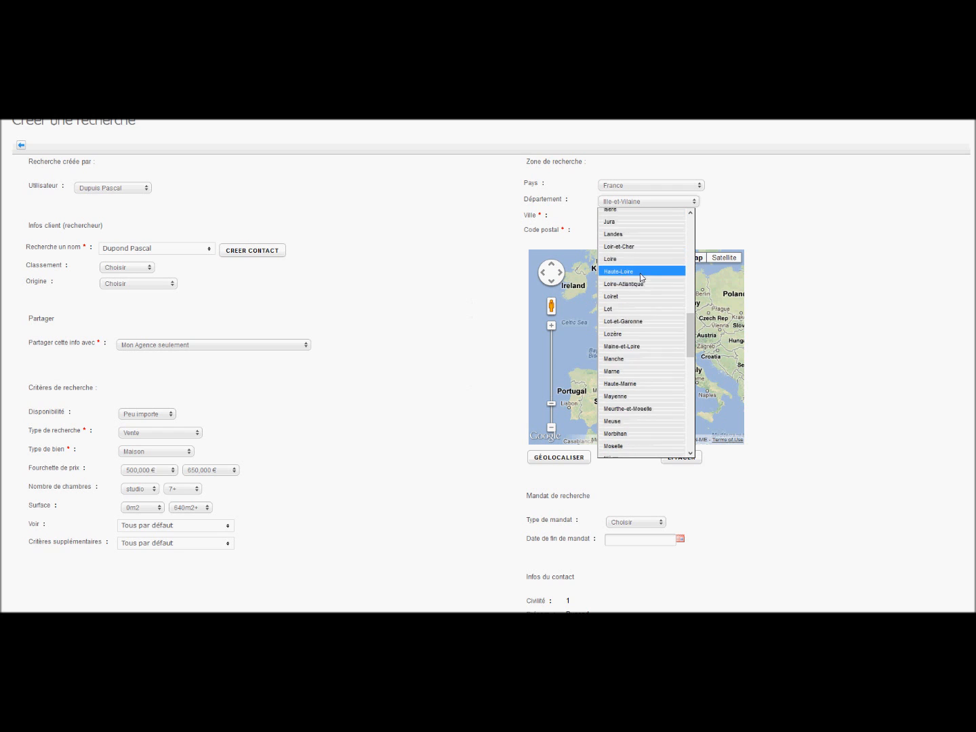
{"action": "scroll", "coordinate": [640, 282], "scroll_direction": "down", "scroll_amount": 7}
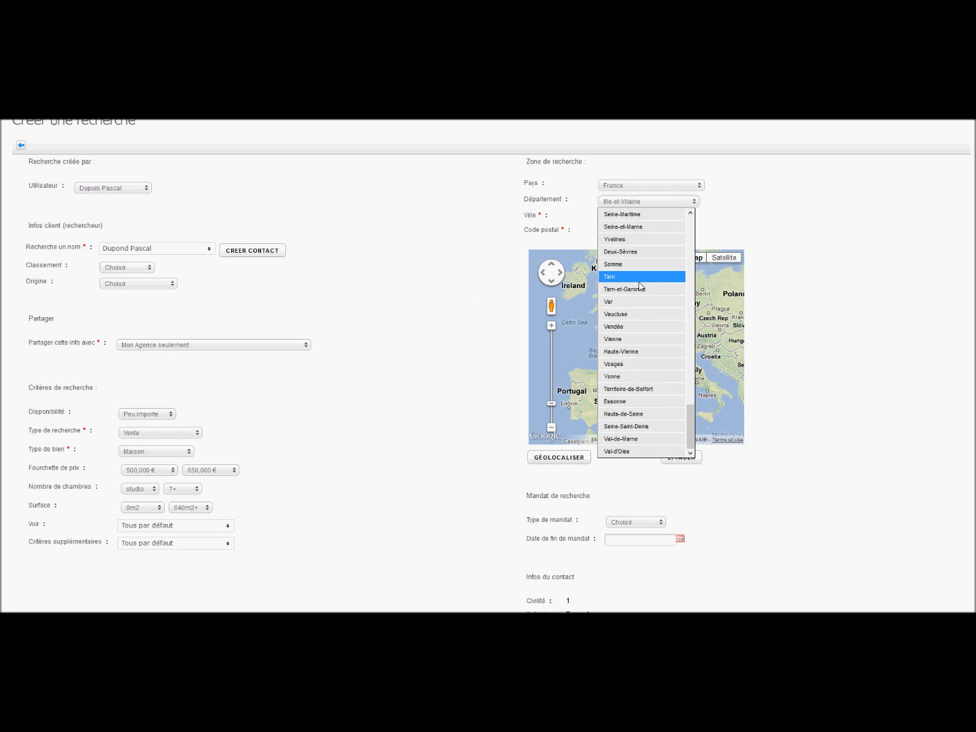
{"action": "scroll", "coordinate": [640, 284], "scroll_direction": "up", "scroll_amount": 3}
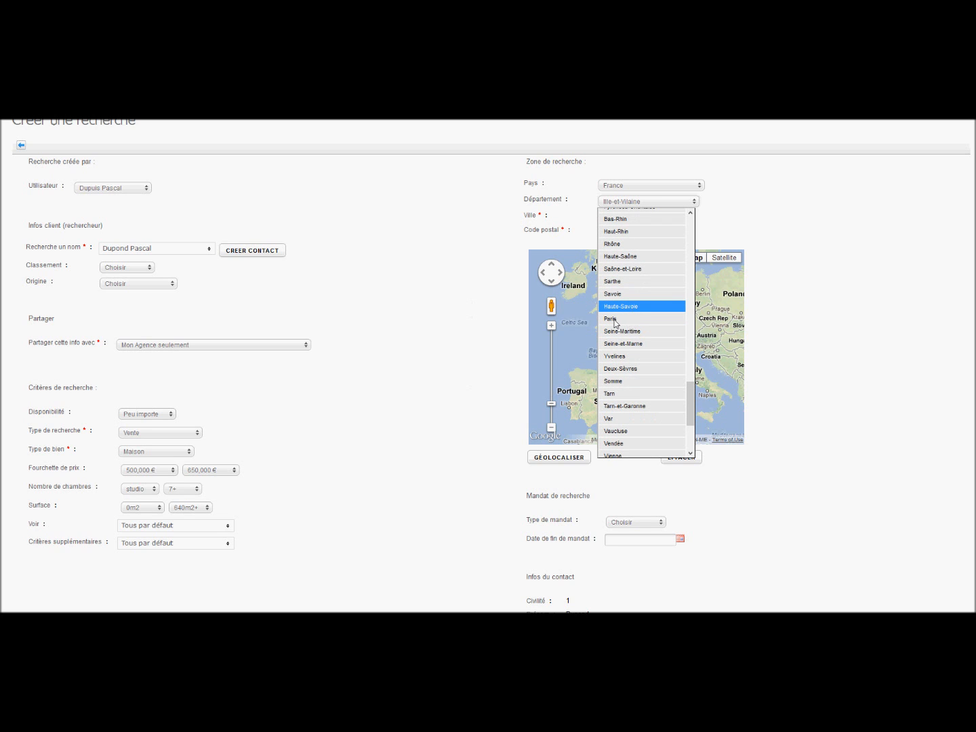
{"action": "left_click", "coordinate": [614, 321]}
Step: Enter paris as the city and 75 as the postal code, and geolocate the zone on the map
{"action": "left_click", "coordinate": [610, 218]}
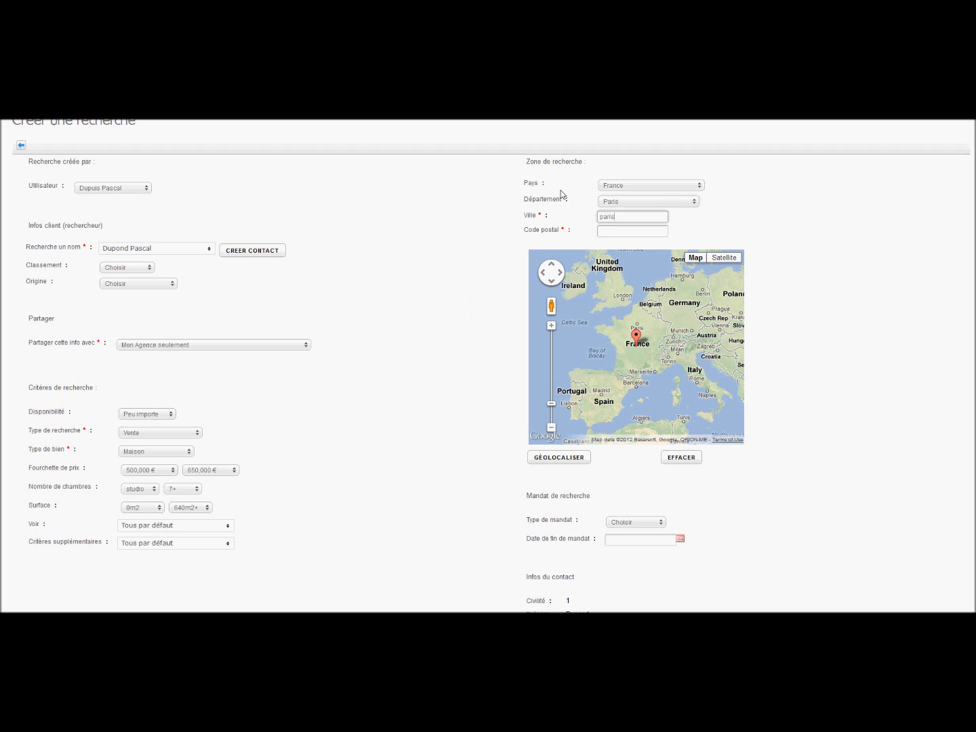
{"action": "left_click", "coordinate": [628, 231]}
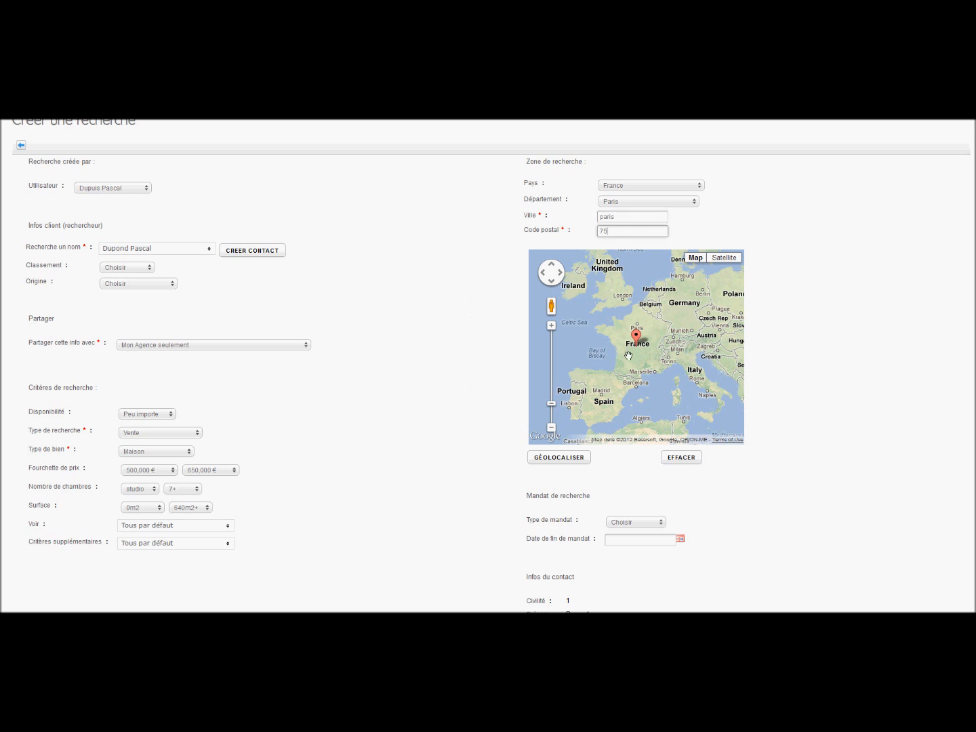
{"action": "left_click", "coordinate": [550, 464]}
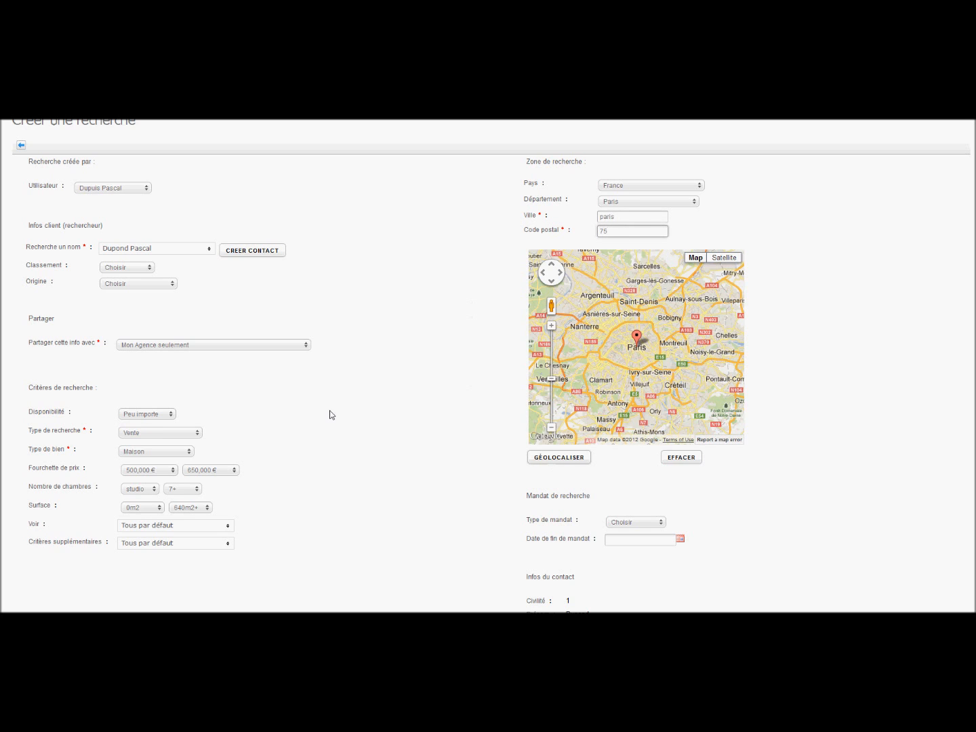
Step: Outline the search area on the map as a polygon around the L'Europe district in north-west Paris, extending its lower edge towards Grenelle
{"action": "scroll", "coordinate": [381, 320], "scroll_direction": "down", "scroll_amount": 3}
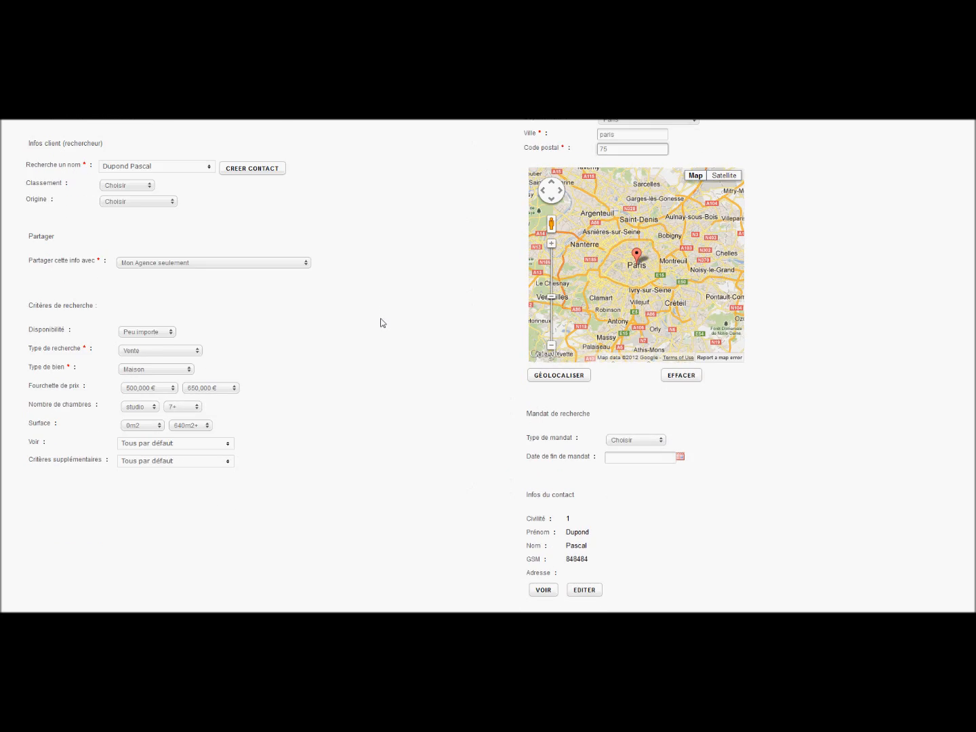
{"action": "scroll", "coordinate": [380, 322], "scroll_direction": "down", "scroll_amount": 2}
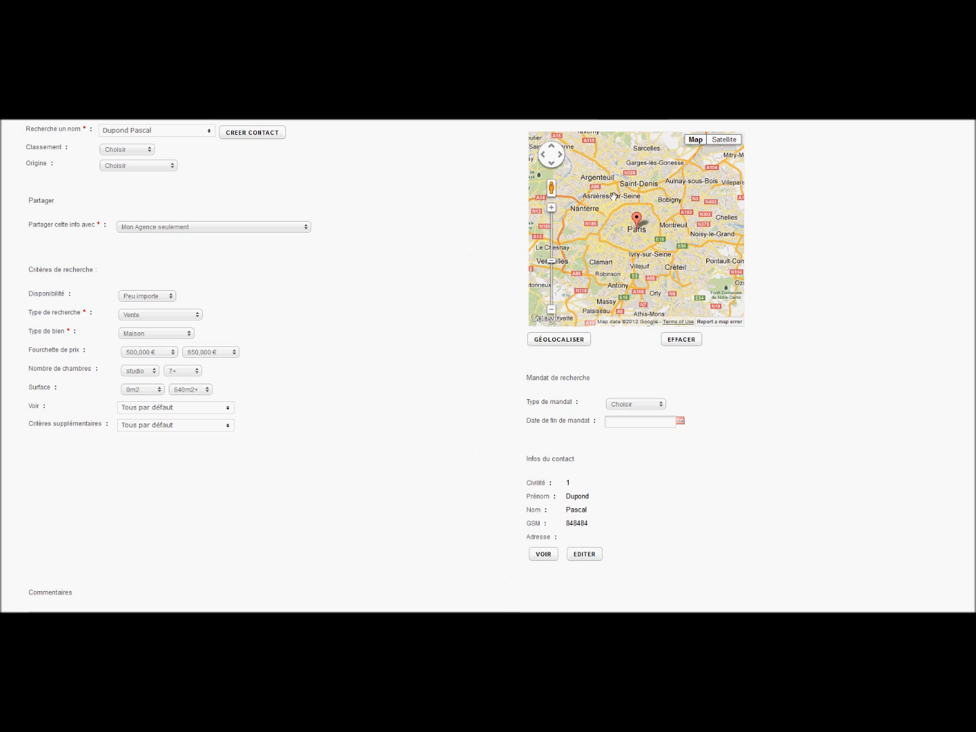
{"action": "left_click", "coordinate": [551, 208]}
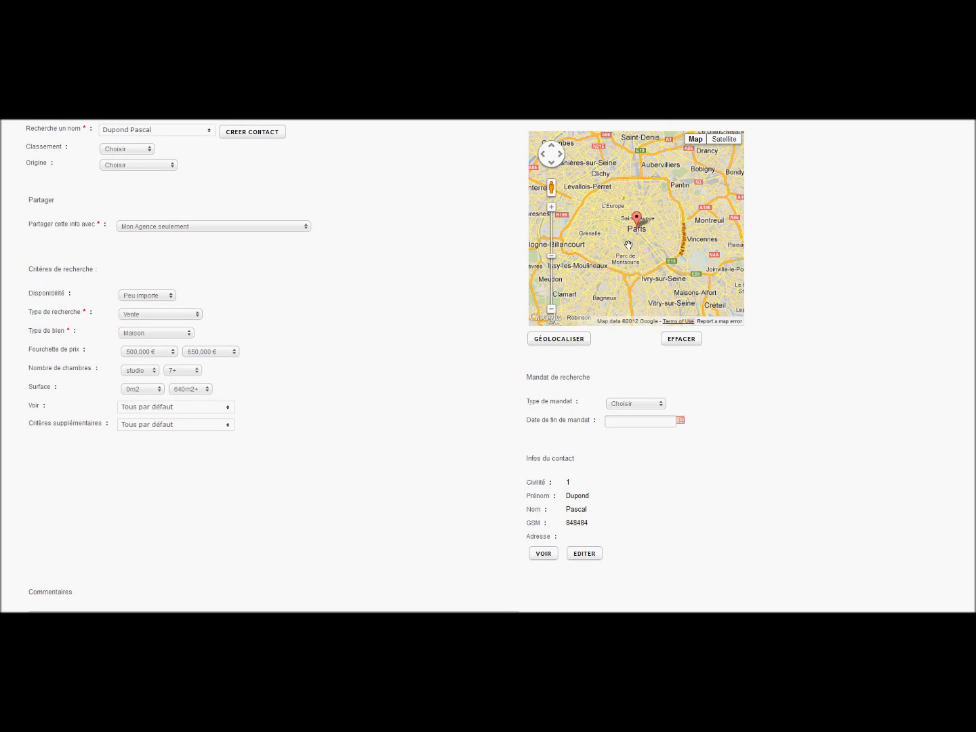
{"action": "left_click_drag", "start_coordinate": [621, 237], "coordinate": [631, 239]}
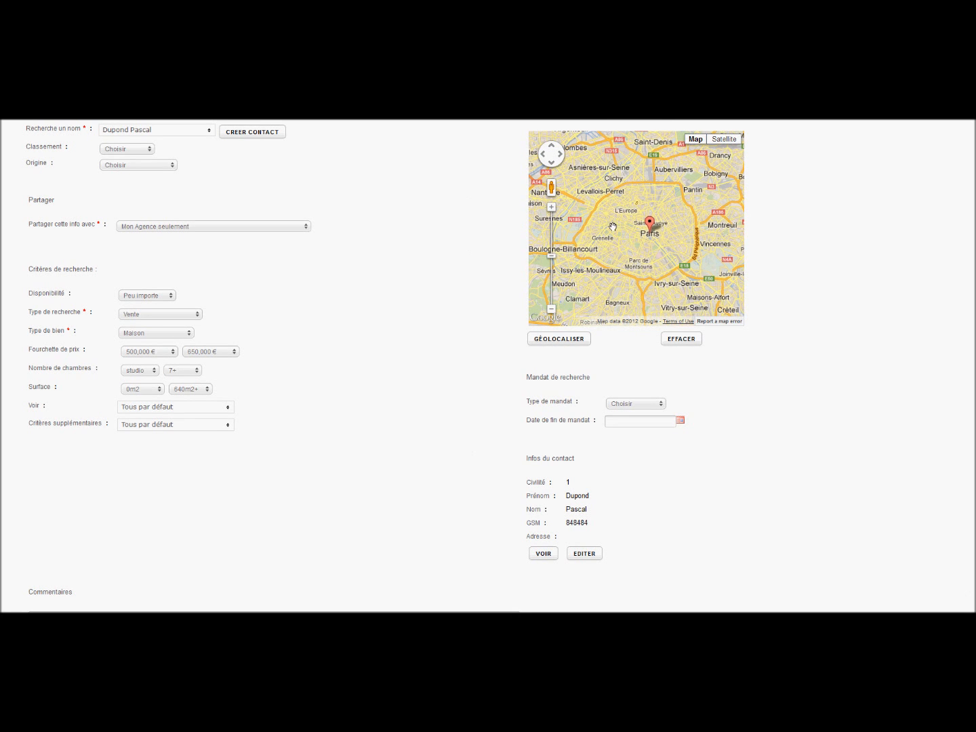
{"action": "left_click", "coordinate": [602, 198]}
{"action": "left_click", "coordinate": [592, 221]}
{"action": "left_click", "coordinate": [630, 229]}
{"action": "left_click", "coordinate": [643, 202]}
{"action": "left_click_drag", "start_coordinate": [623, 201], "coordinate": [634, 181]}
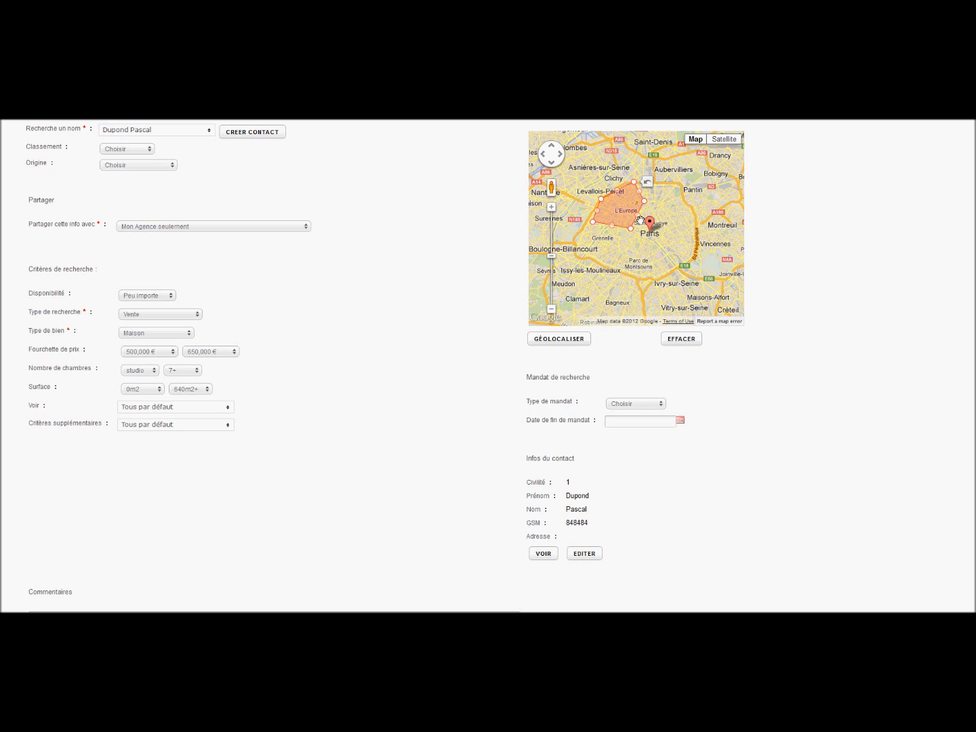
{"action": "left_click_drag", "start_coordinate": [612, 225], "coordinate": [606, 240]}
Step: Review the mandate types offered under Mandat de recherche without choosing one
{"action": "scroll", "coordinate": [907, 265], "scroll_direction": "down", "scroll_amount": 2}
{"action": "left_click", "coordinate": [625, 345]}
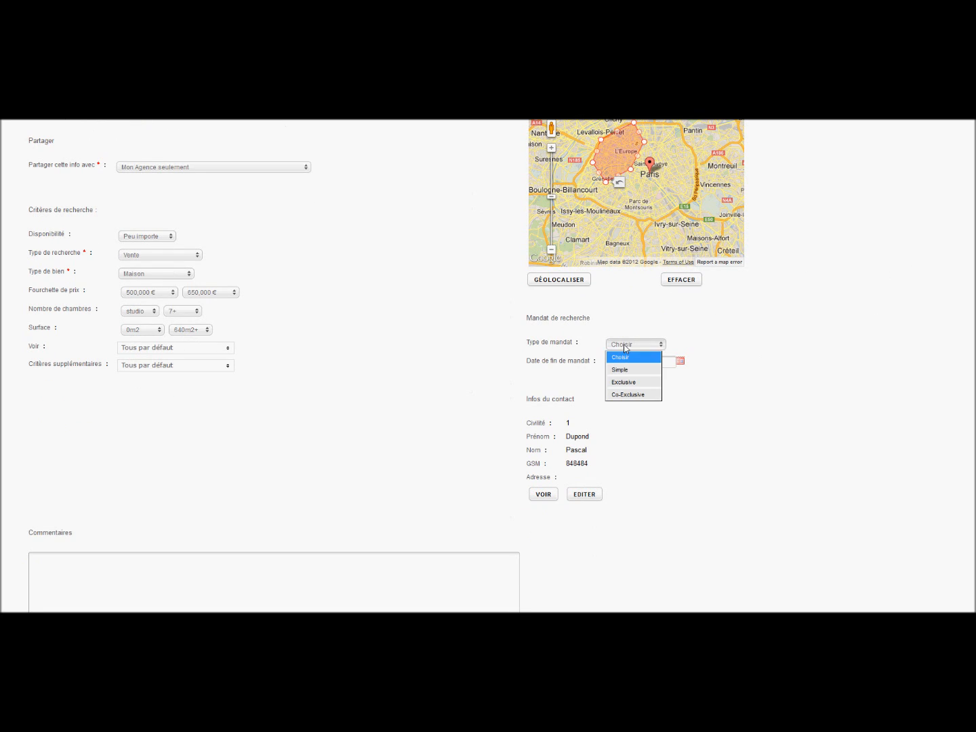
{"action": "left_click", "coordinate": [761, 333]}
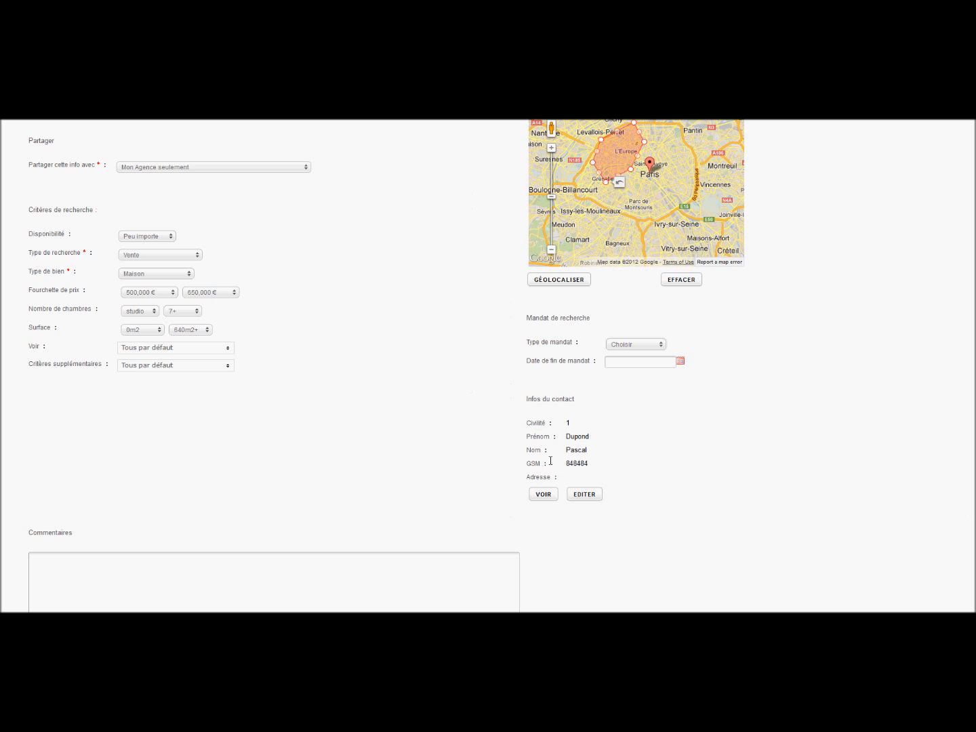
Step: Check the completed search form from the client details down to the comments, and save the search
{"action": "scroll", "coordinate": [437, 274], "scroll_direction": "up", "scroll_amount": 5}
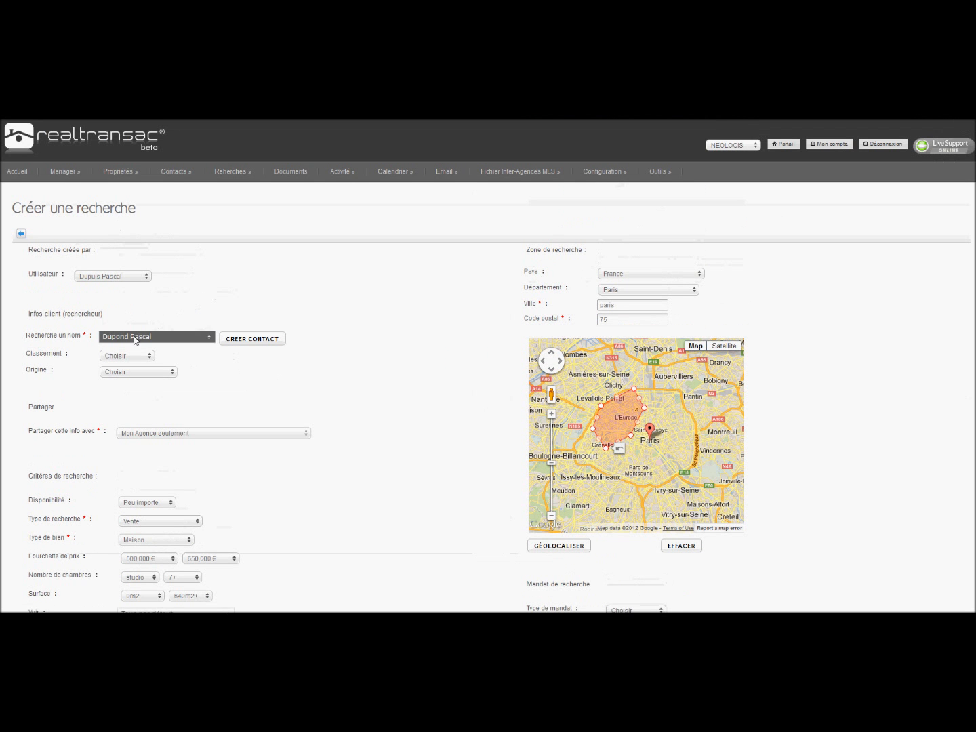
{"action": "scroll", "coordinate": [430, 302], "scroll_direction": "down", "scroll_amount": 3}
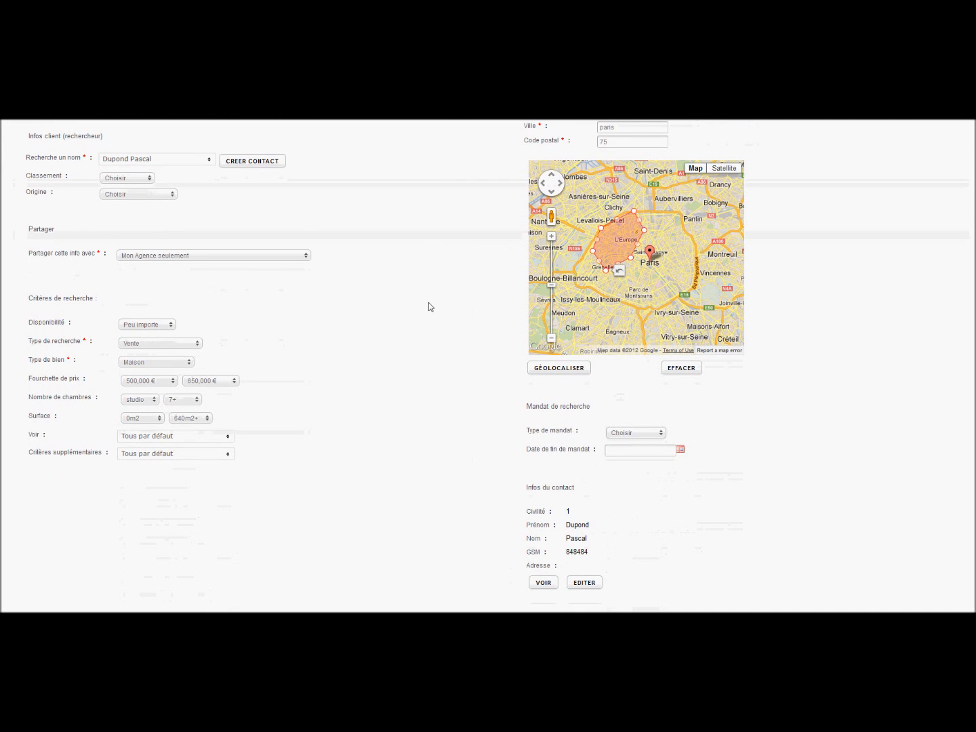
{"action": "scroll", "coordinate": [438, 296], "scroll_direction": "down", "scroll_amount": 4}
{"action": "left_click", "coordinate": [212, 479]}
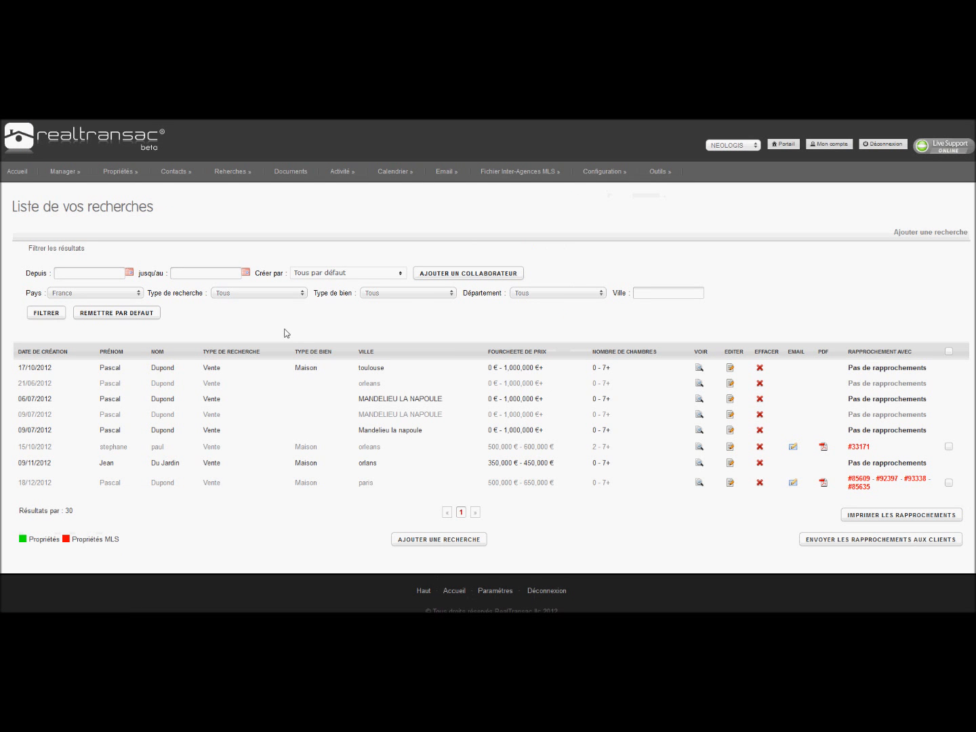
Step: Examine the new paris search in the list, its matches column, and the legend for Propriétés and Propriétés MLS
{"action": "left_click_drag", "start_coordinate": [31, 482], "coordinate": [376, 484]}
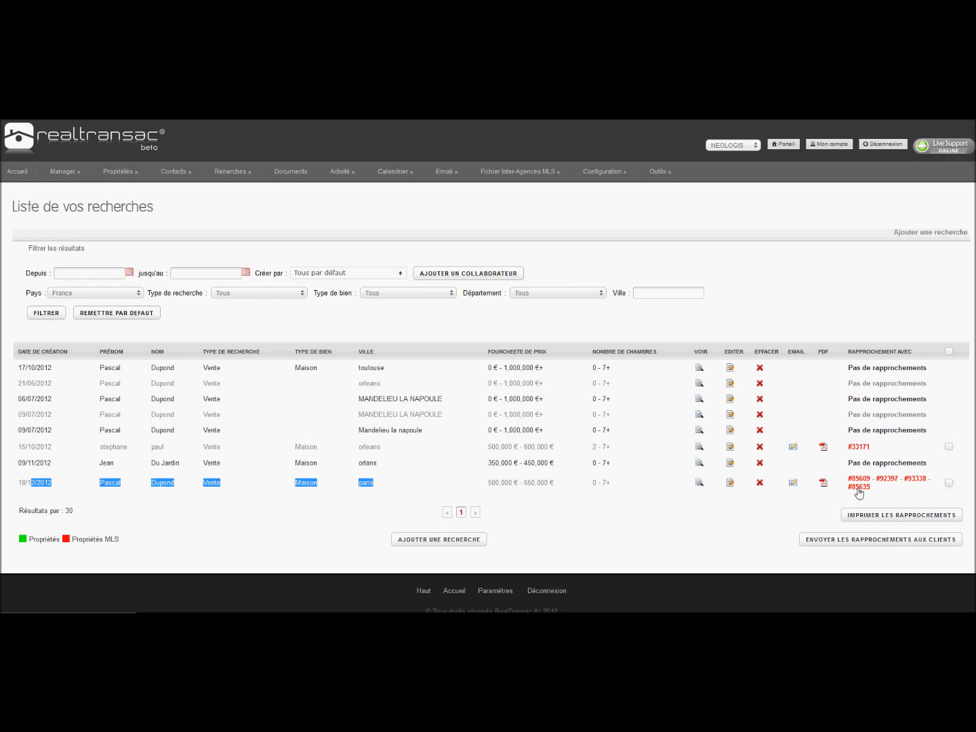
{"action": "left_click_drag", "start_coordinate": [864, 370], "coordinate": [874, 414]}
{"action": "left_click", "coordinate": [892, 410]}
{"action": "double_click", "coordinate": [115, 539]}
{"action": "left_click_drag", "start_coordinate": [94, 537], "coordinate": [75, 536]}
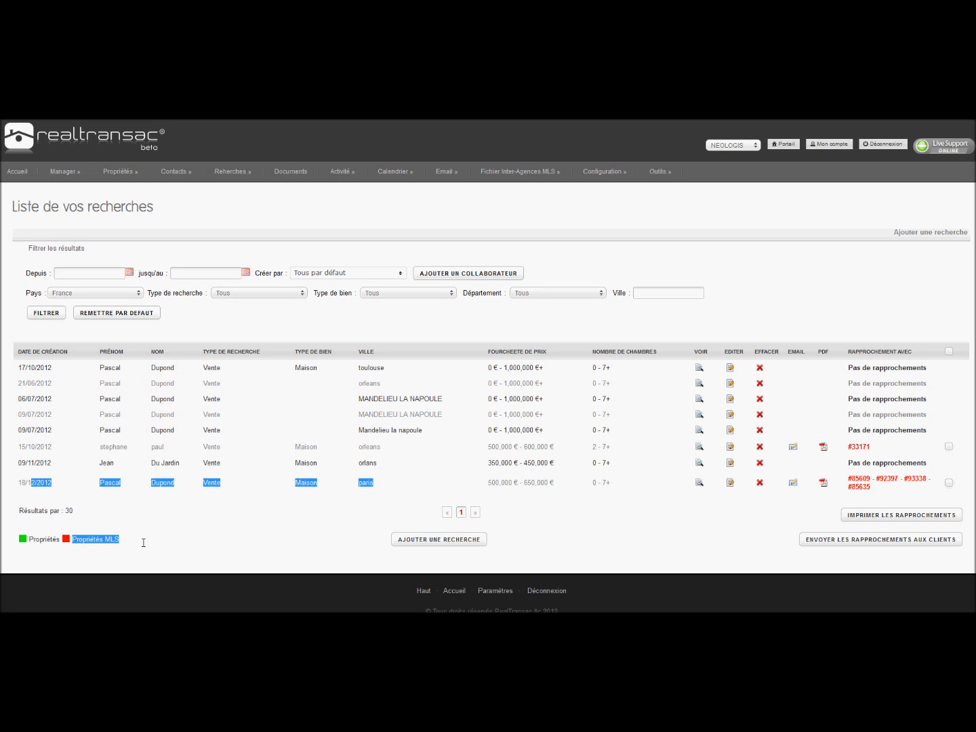
{"action": "left_click", "coordinate": [44, 538]}
{"action": "double_click", "coordinate": [44, 540]}
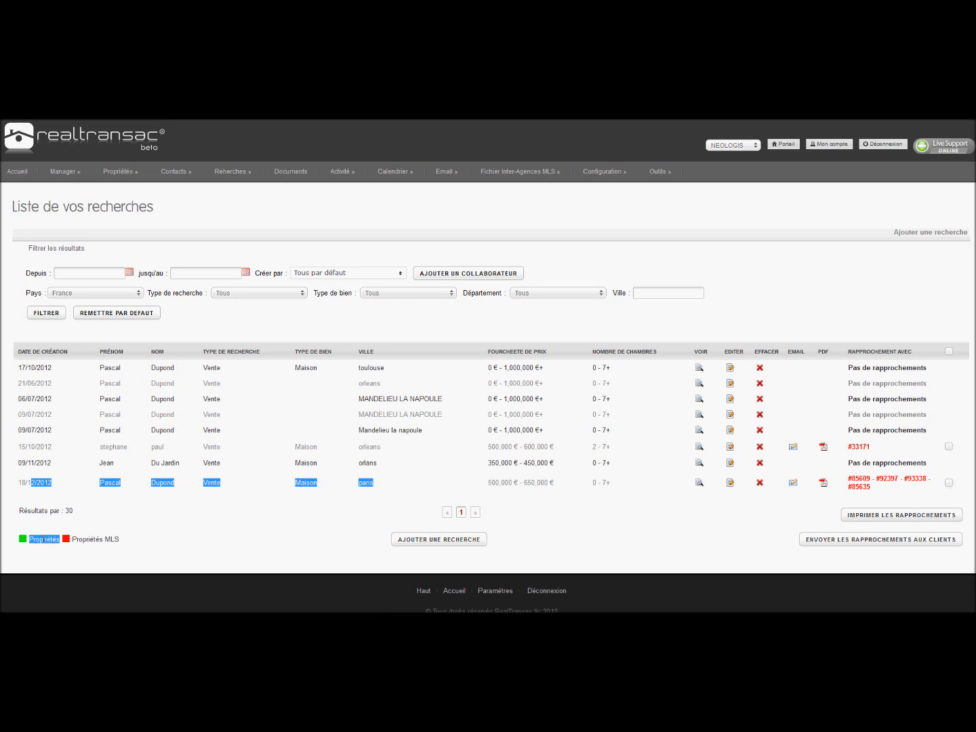
{"action": "left_click", "coordinate": [230, 540]}
Step: Select the paris search of 18/12/2012 and the orleans search of 15/10/2012 in the list
{"action": "left_click", "coordinate": [948, 484]}
{"action": "left_click", "coordinate": [948, 448]}
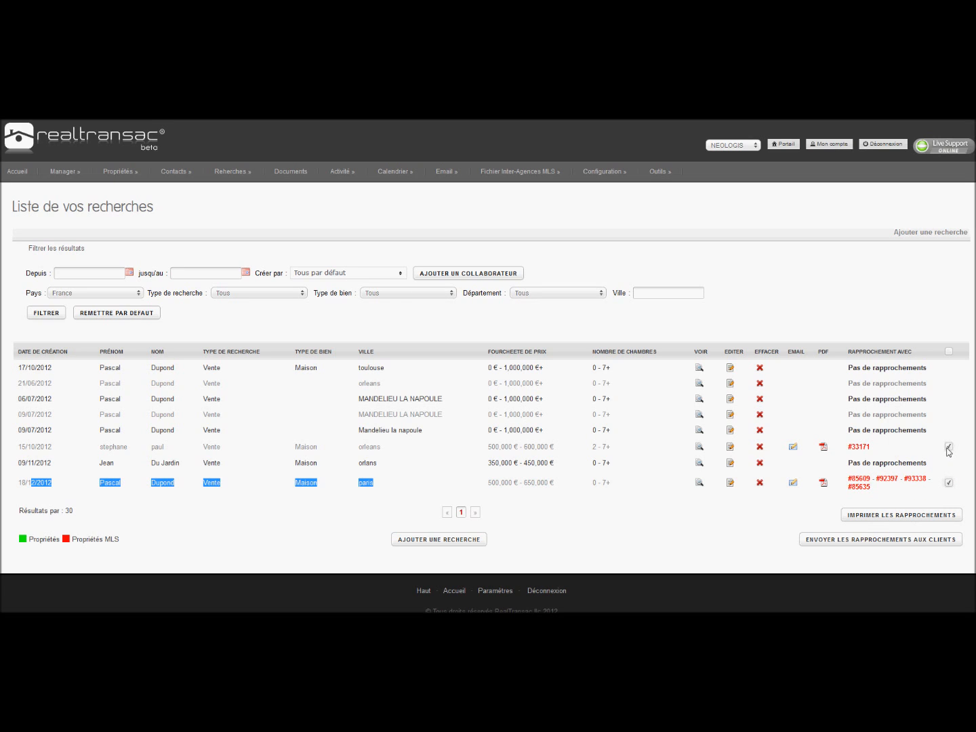